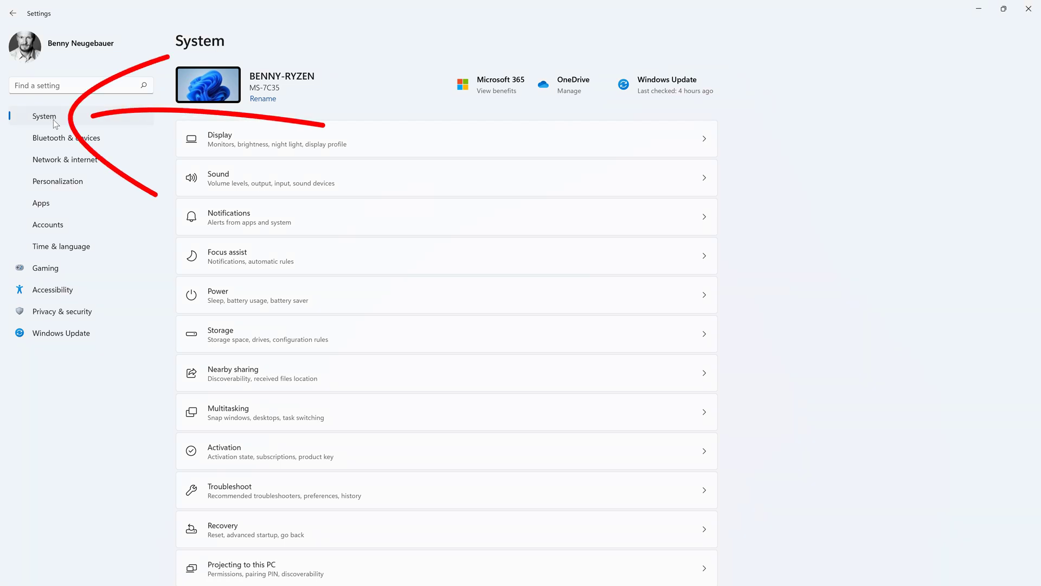
Step: Open the Sound settings page to reach the Analogue 1 + 2 input device
{"action": "left_click", "coordinate": [215, 184]}
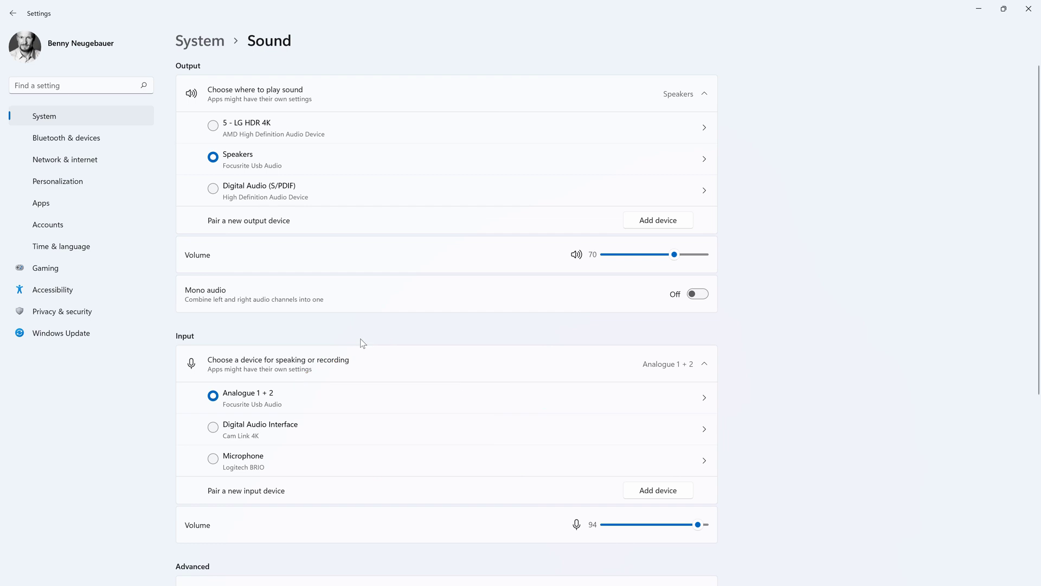
Step: Set the Analogue 1 + 2 input format to 1 channel, 24 bit, 48000 Hz (Studio Quality)
{"action": "left_click", "coordinate": [416, 399]}
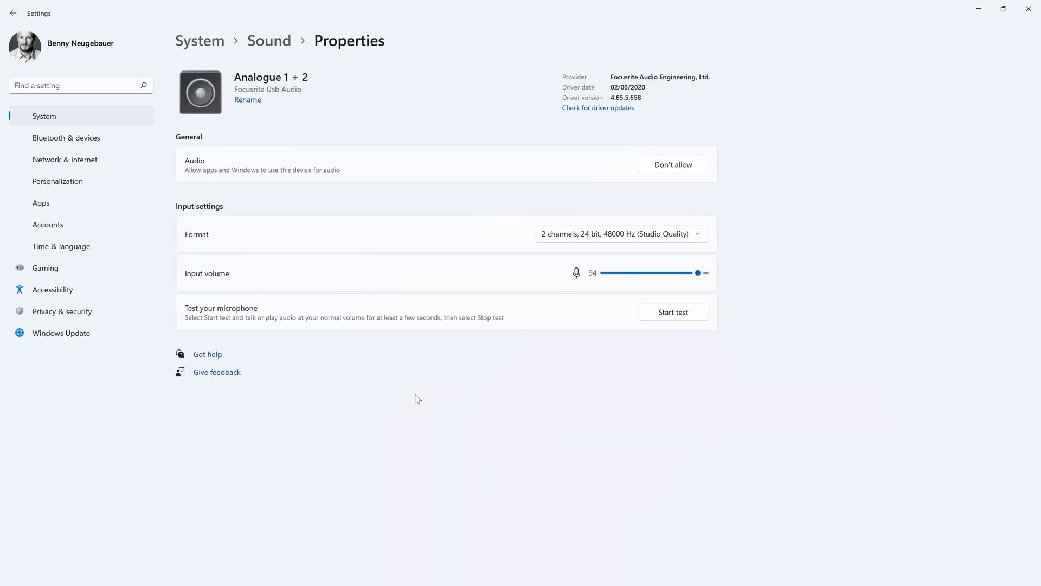
{"action": "left_click", "coordinate": [563, 236]}
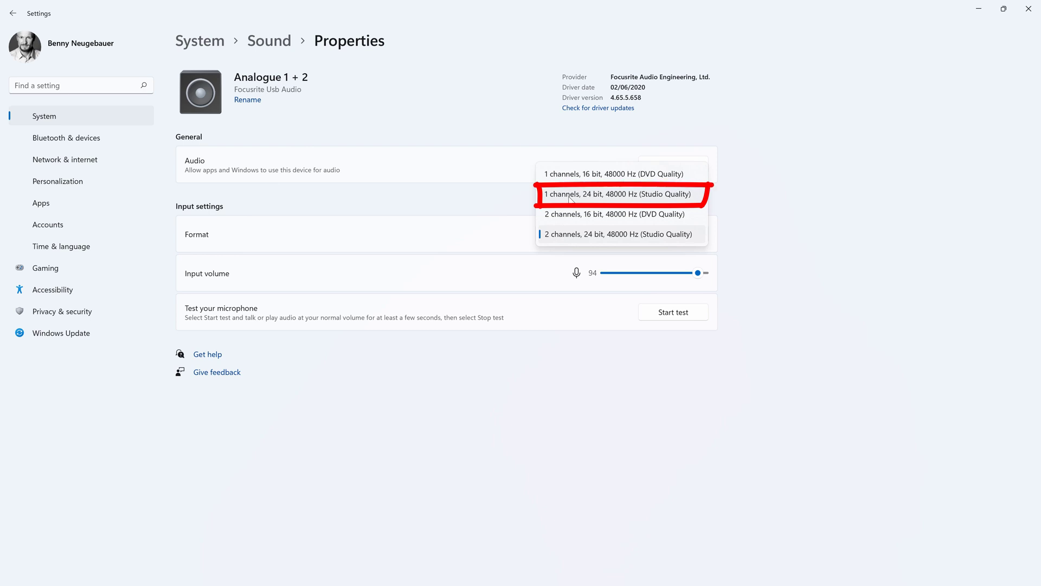
{"action": "left_click", "coordinate": [569, 195]}
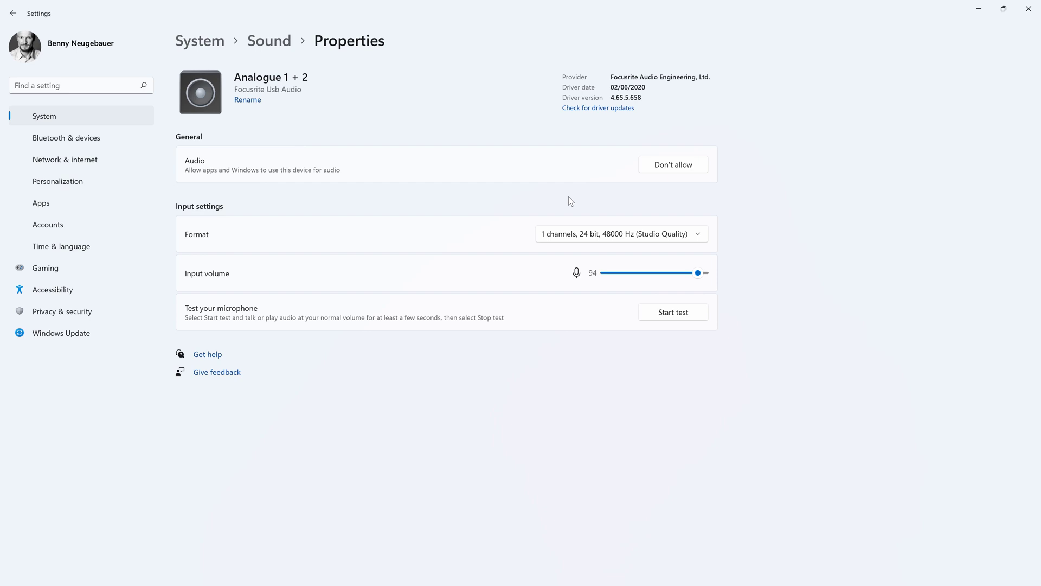